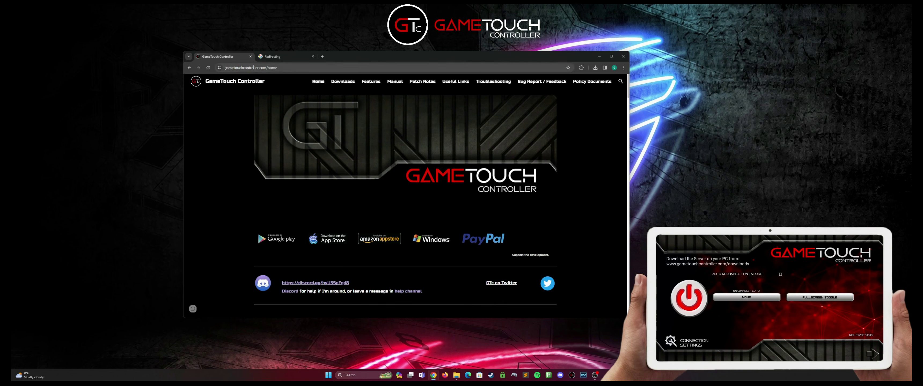
Step: Open the website's Downloads page and review the server and client downloads under Release Builds
{"action": "left_click", "coordinate": [343, 83]}
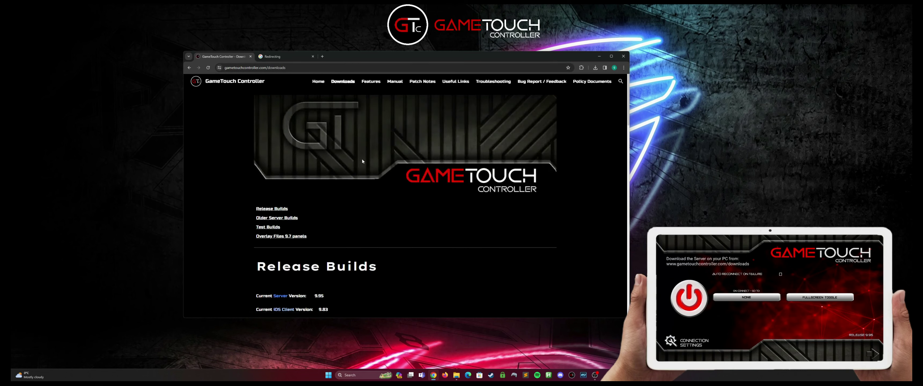
{"action": "scroll", "coordinate": [360, 159], "scroll_direction": "down", "scroll_amount": 5}
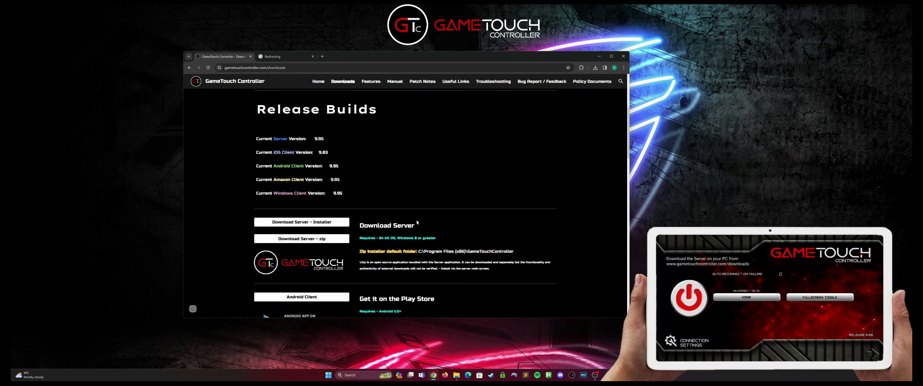
{"action": "scroll", "coordinate": [378, 224], "scroll_direction": "down", "scroll_amount": 10}
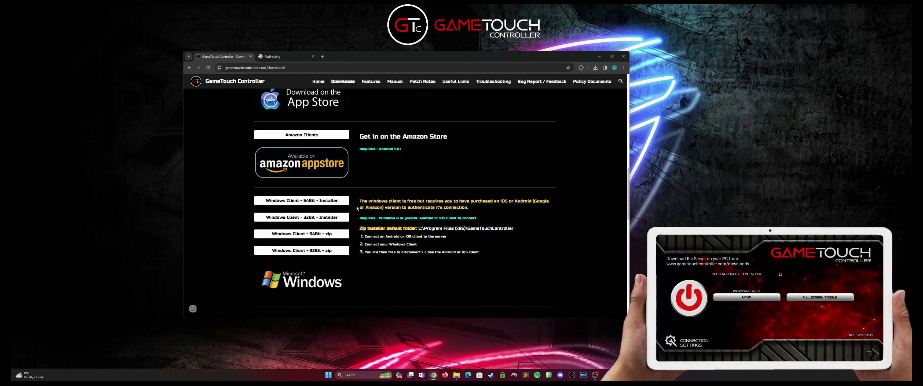
{"action": "scroll", "coordinate": [256, 227], "scroll_direction": "up", "scroll_amount": 5}
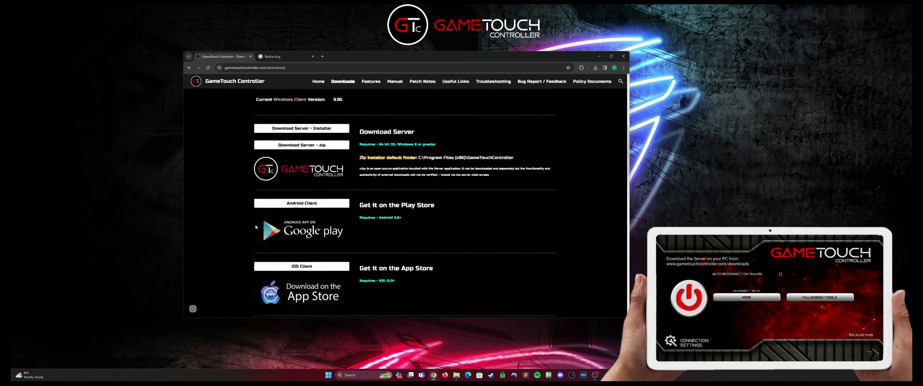
{"action": "scroll", "coordinate": [283, 243], "scroll_direction": "down", "scroll_amount": 2}
{"action": "scroll", "coordinate": [307, 256], "scroll_direction": "up", "scroll_amount": 1}
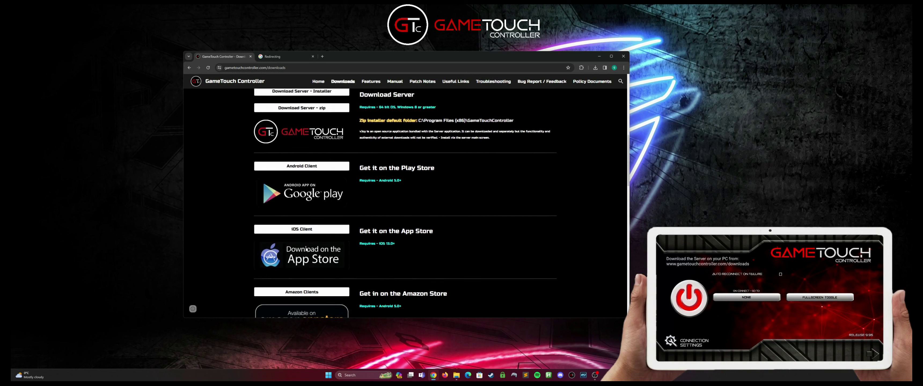
{"action": "scroll", "coordinate": [249, 253], "scroll_direction": "up", "scroll_amount": 6}
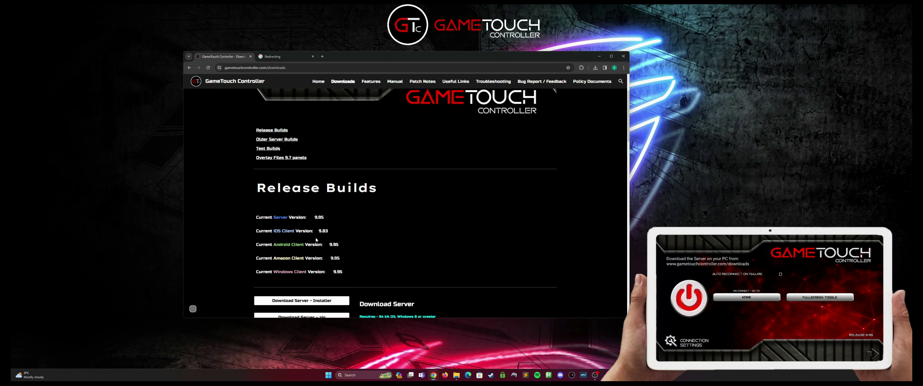
Step: Run the downloaded GTS_InstallRelease9.95.exe, minimize the browser, and choose English as the installation language
{"action": "left_click", "coordinate": [276, 57]}
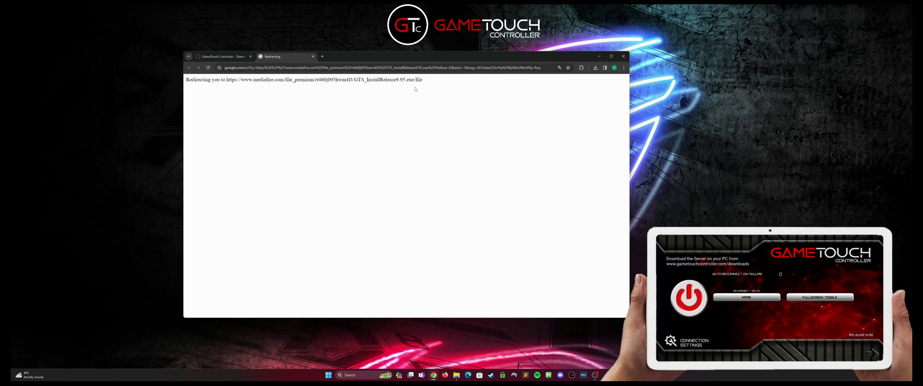
{"action": "left_click", "coordinate": [595, 68]}
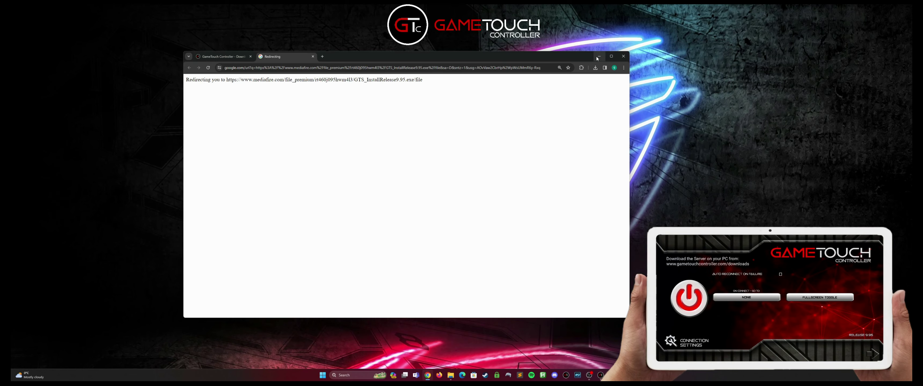
{"action": "left_click", "coordinate": [599, 54]}
{"action": "left_click", "coordinate": [465, 197]}
{"action": "left_click", "coordinate": [462, 211]}
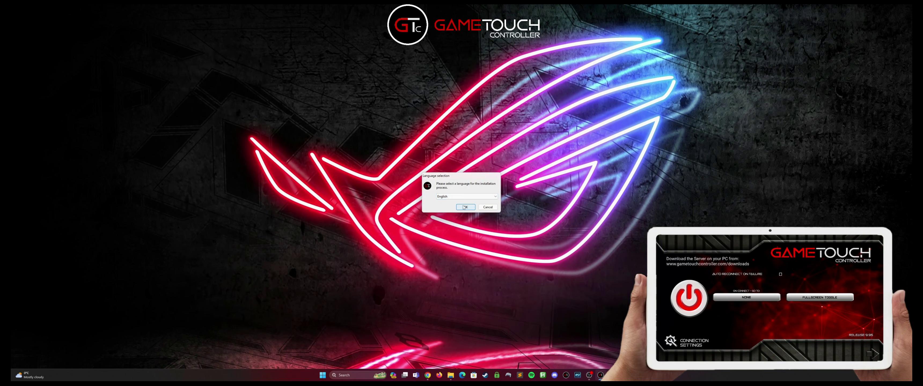
{"action": "left_click", "coordinate": [465, 207]}
Step: Accept the license agreement and start the GameTouch Server installation with the default settings
{"action": "left_click", "coordinate": [490, 237]}
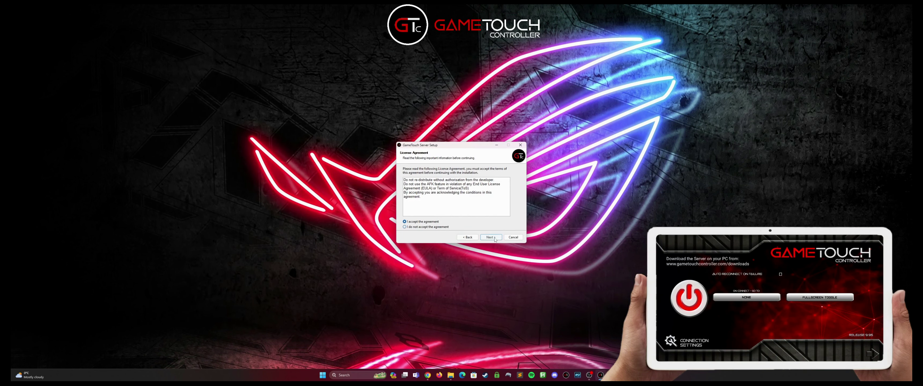
{"action": "left_click", "coordinate": [490, 237]}
{"action": "left_click", "coordinate": [490, 238]}
{"action": "left_click", "coordinate": [490, 237]}
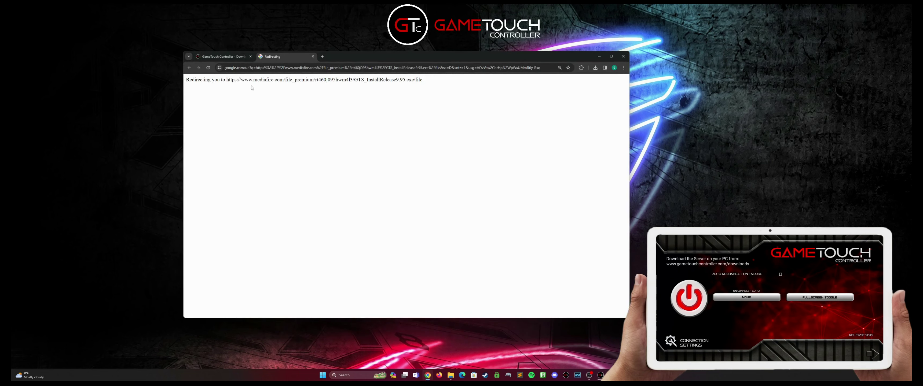
Step: Examine the zip installer's default folder path and the Windows client requirements on the Downloads page
{"action": "left_click", "coordinate": [224, 59]}
{"action": "scroll", "coordinate": [326, 227], "scroll_direction": "down", "scroll_amount": 2}
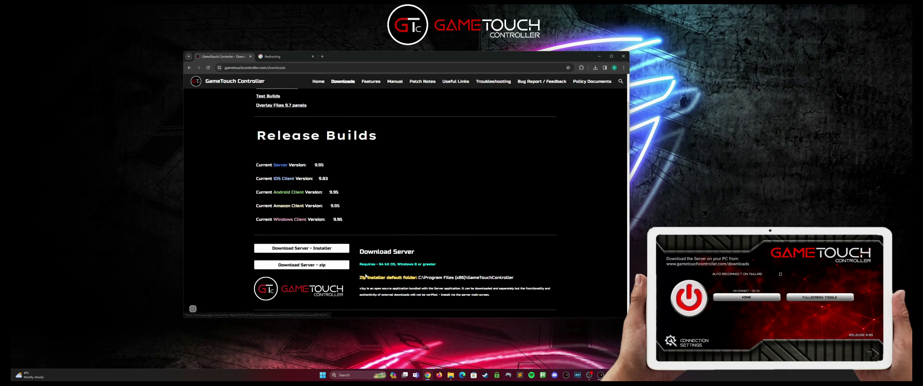
{"action": "mouse_move", "coordinate": [419, 278]}
{"action": "left_mouse_down"}
{"action": "mouse_move", "coordinate": [515, 280]}
{"action": "mouse_move", "coordinate": [419, 278]}
{"action": "left_mouse_up"}
{"action": "left_click", "coordinate": [514, 279]}
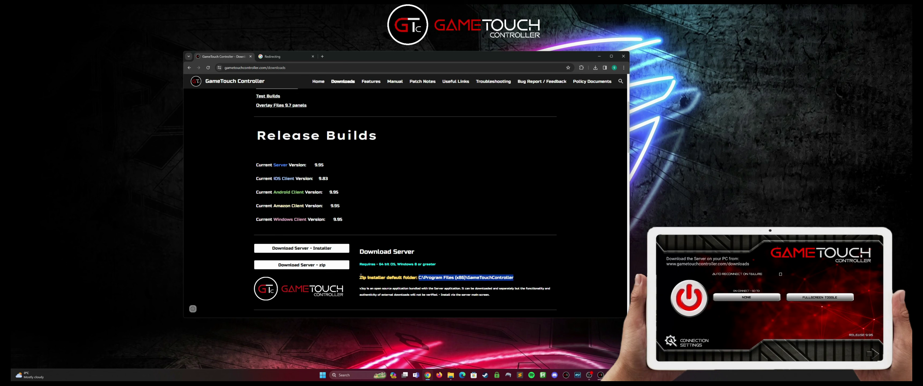
{"action": "scroll", "coordinate": [411, 279], "scroll_direction": "down", "scroll_amount": 10}
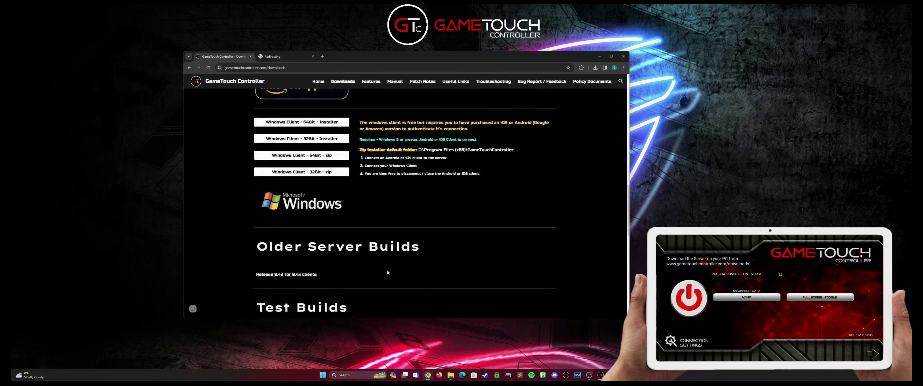
{"action": "scroll", "coordinate": [388, 210], "scroll_direction": "up", "scroll_amount": 1}
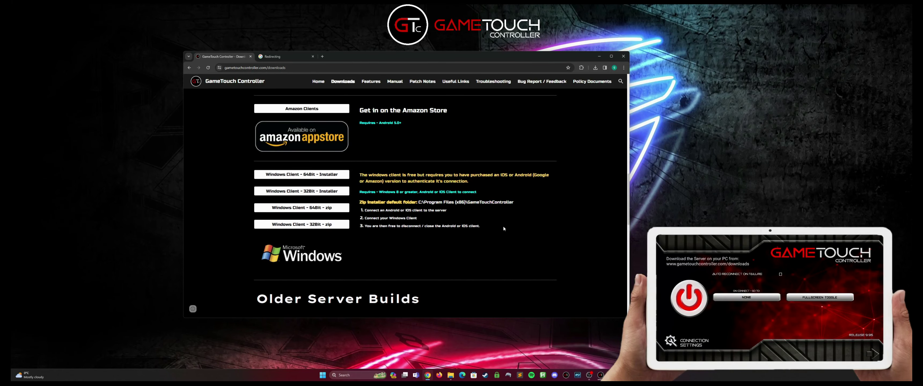
{"action": "scroll", "coordinate": [505, 223], "scroll_direction": "up", "scroll_amount": 2}
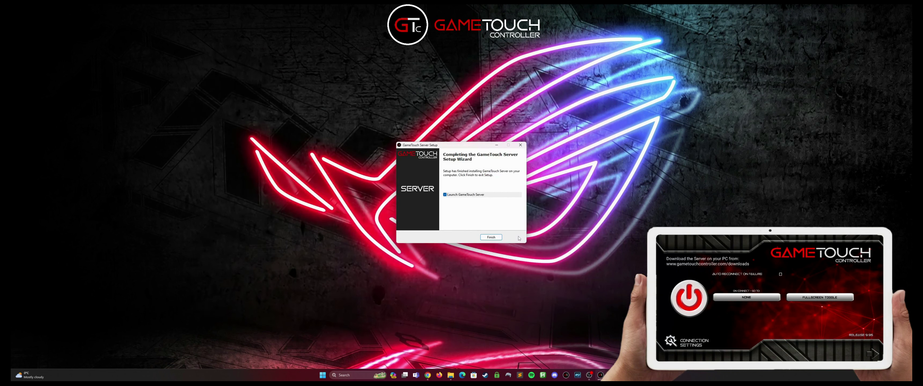
Step: Finish the setup with GameTouch Server launching, and reinstall the vJoy device driver with all companion applications
{"action": "left_click", "coordinate": [491, 237]}
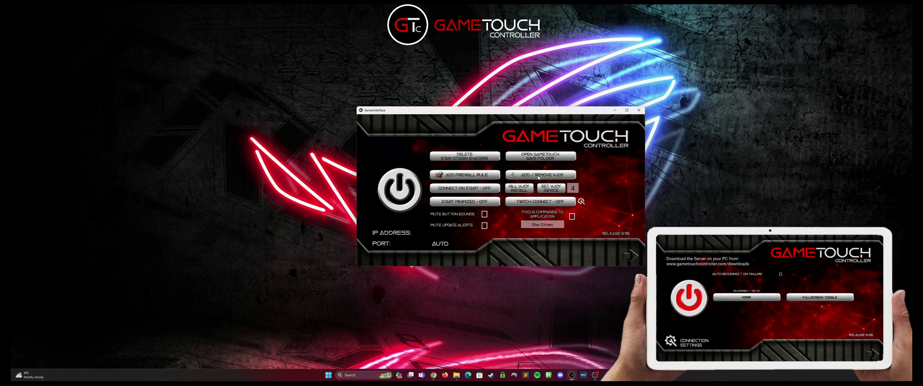
{"action": "left_click", "coordinate": [554, 176]}
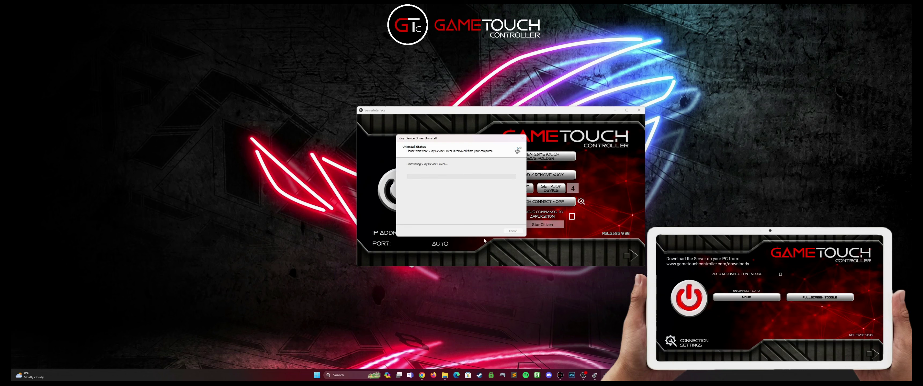
{"action": "left_click", "coordinate": [491, 231]}
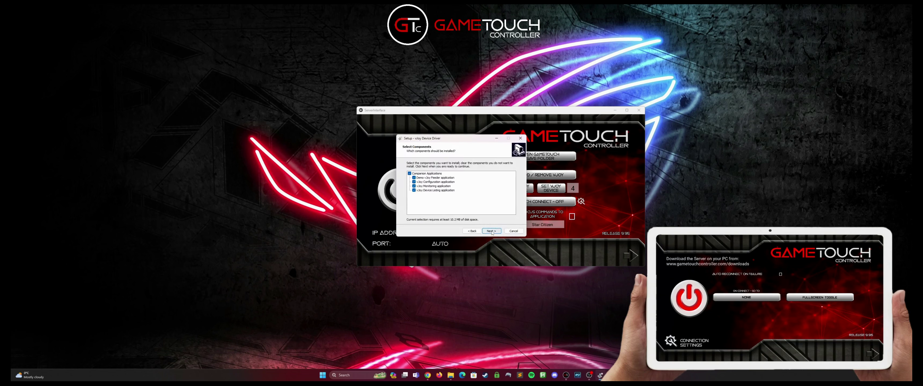
{"action": "left_click", "coordinate": [491, 231]}
{"action": "left_click", "coordinate": [492, 232]}
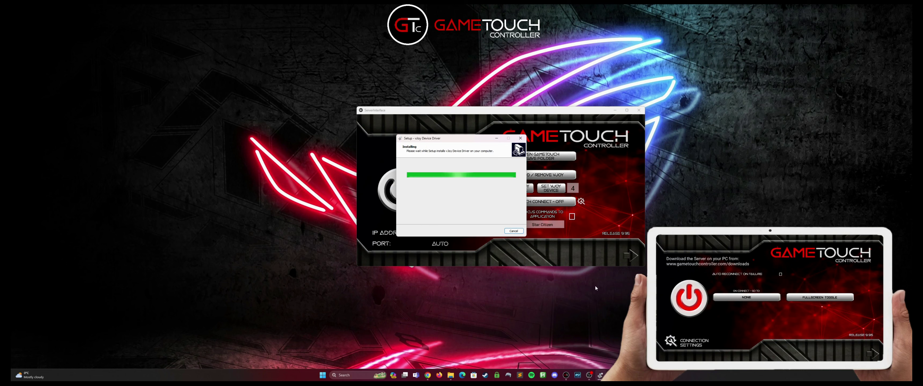
{"action": "left_click", "coordinate": [478, 208]}
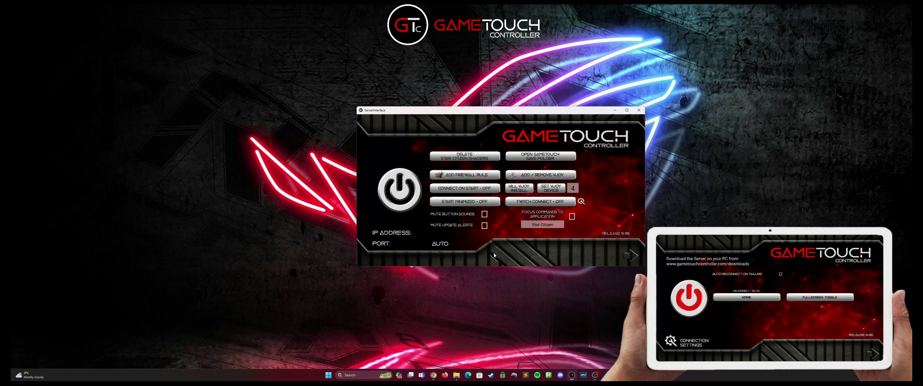
Step: Start the server and allow gametouch_server through Windows Firewall on both public and private networks
{"action": "left_click", "coordinate": [400, 197]}
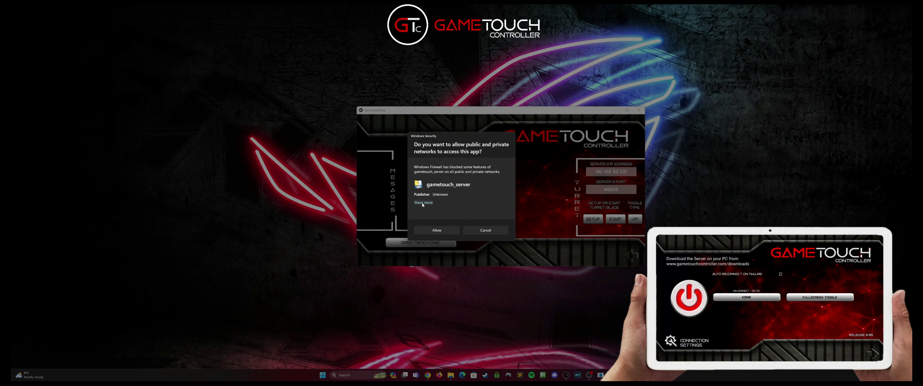
{"action": "left_click", "coordinate": [422, 203]}
{"action": "scroll", "coordinate": [463, 201], "scroll_direction": "down", "scroll_amount": 2}
{"action": "scroll", "coordinate": [426, 204], "scroll_direction": "up", "scroll_amount": 2}
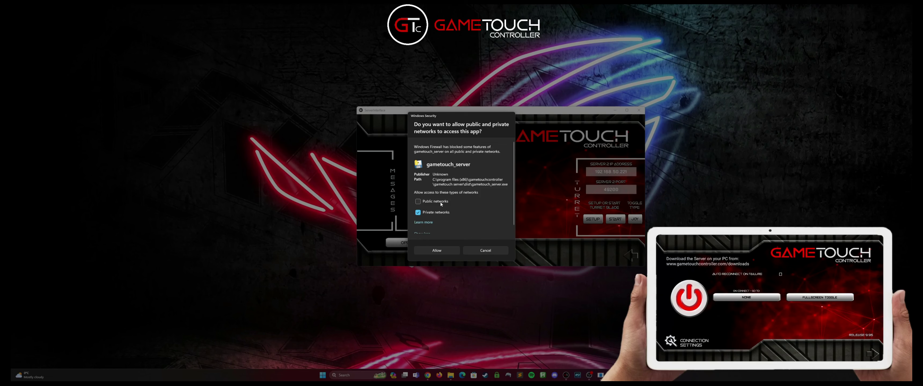
{"action": "left_click", "coordinate": [419, 201]}
{"action": "left_click", "coordinate": [441, 252]}
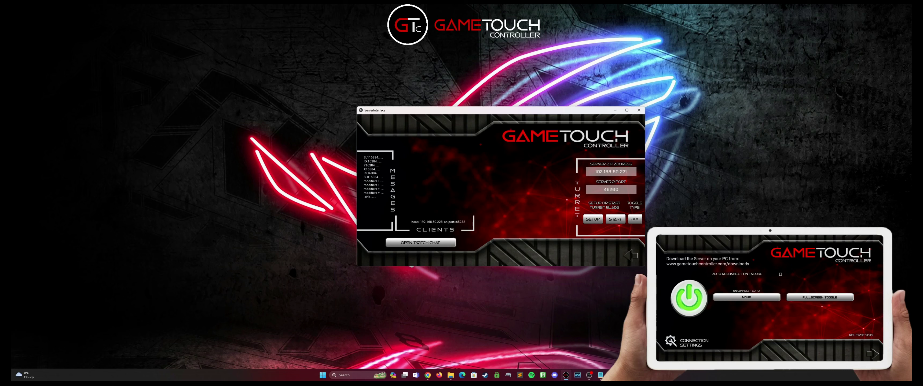
Step: Open a blank Notepad document, test the controller's key output by entering "ttttt", and minimize Notepad
{"action": "left_click", "coordinate": [601, 376]}
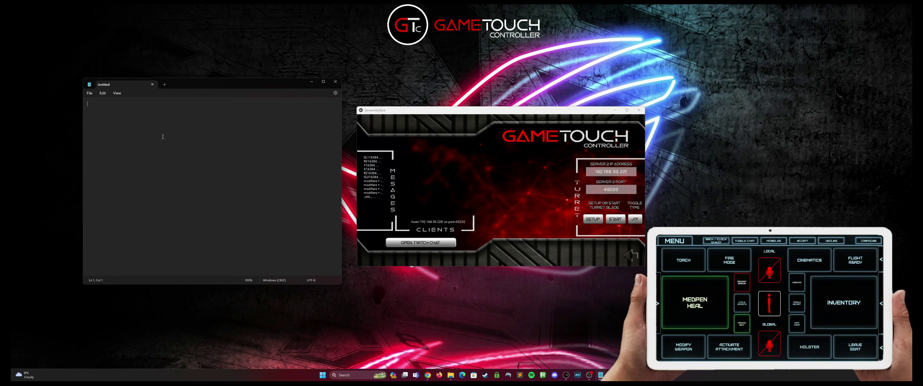
{"action": "type", "text": "ttttt"}
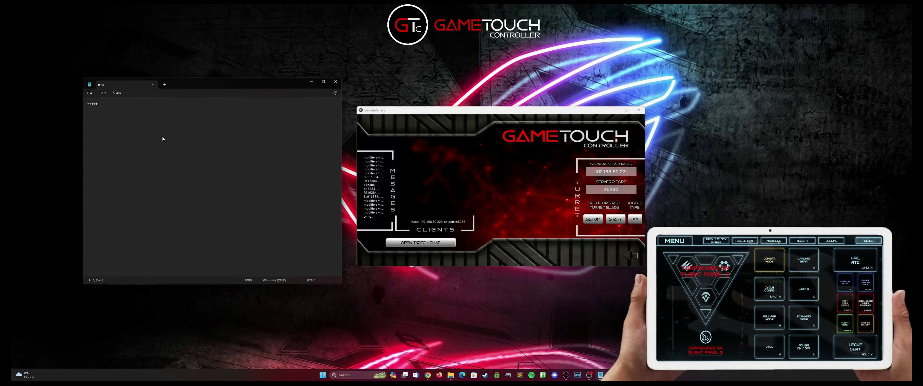
{"action": "key", "text": "super+Down"}
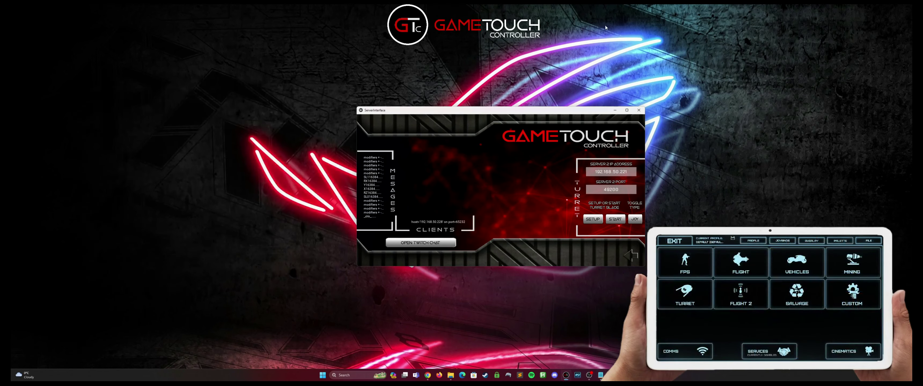